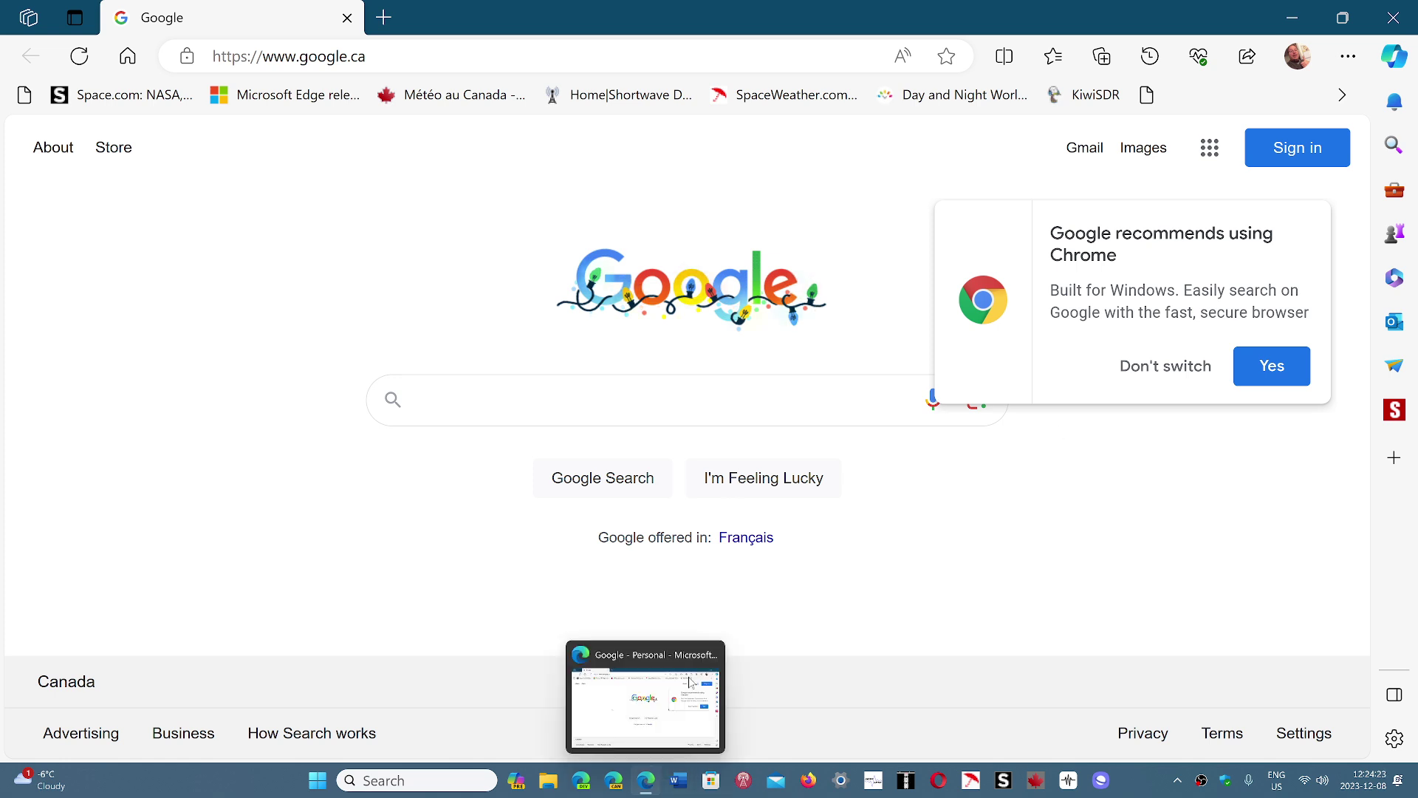
Confirm Edge version 120.0.2210.61 is up to date on the About page, then restart Edge.
left_click(1350, 57)
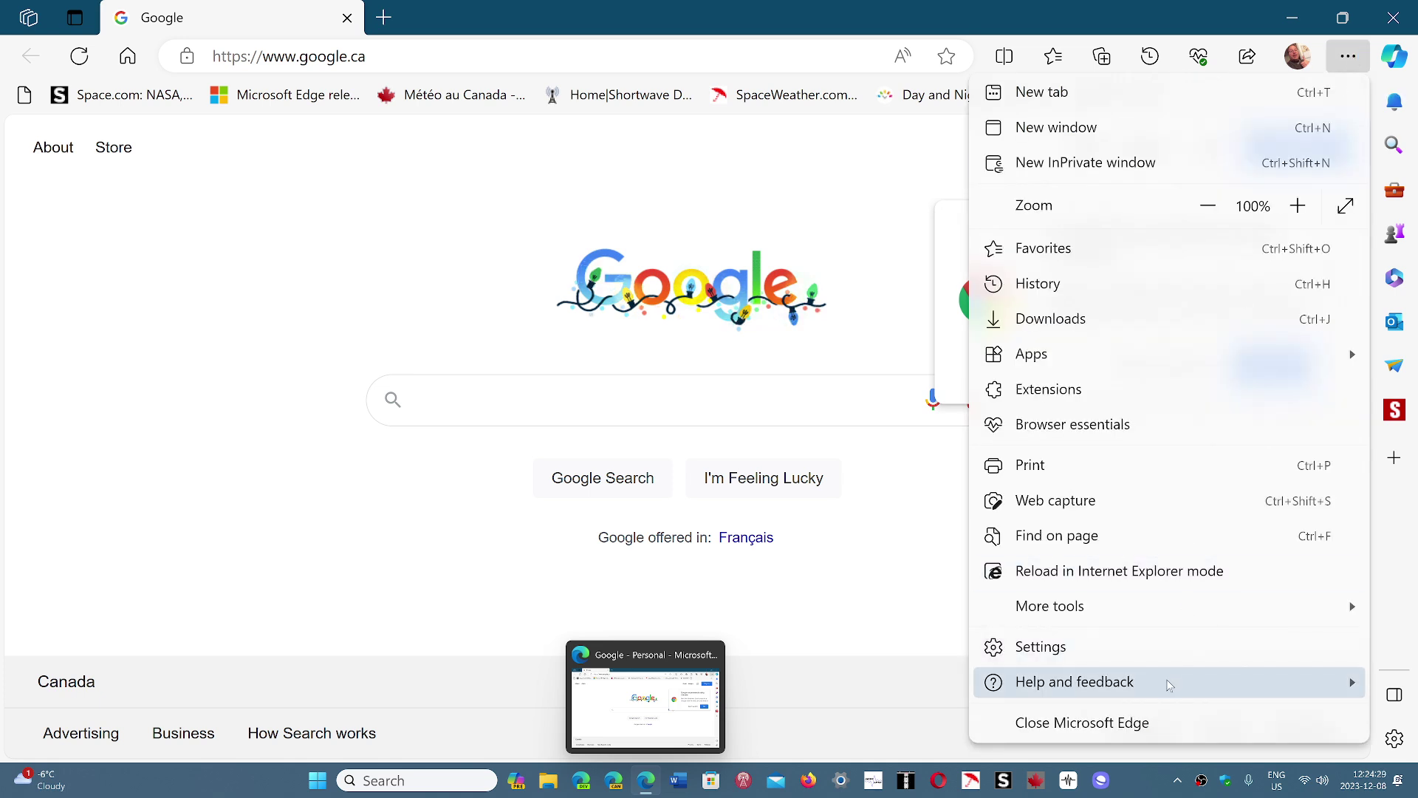
mouse_move(1075, 682)
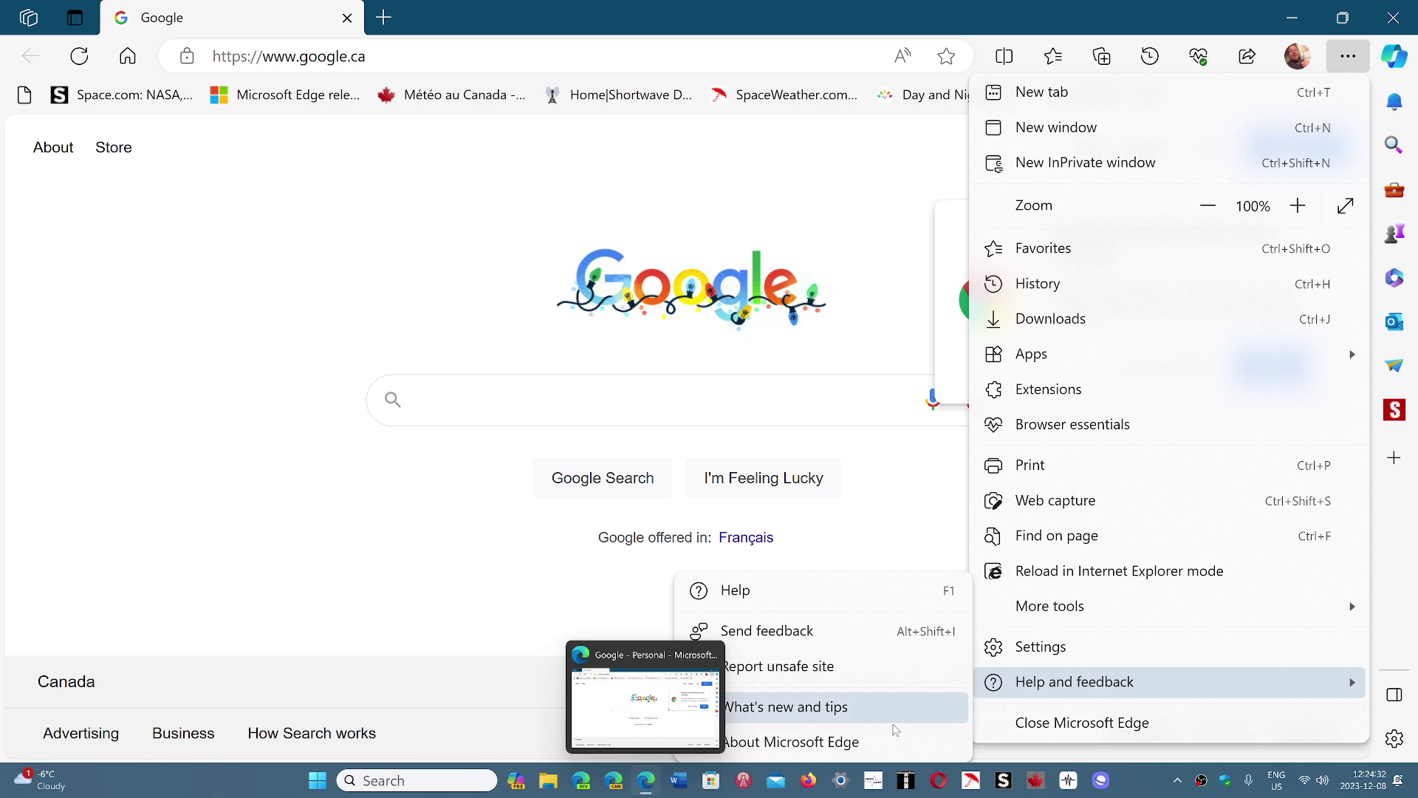
left_click(876, 741)
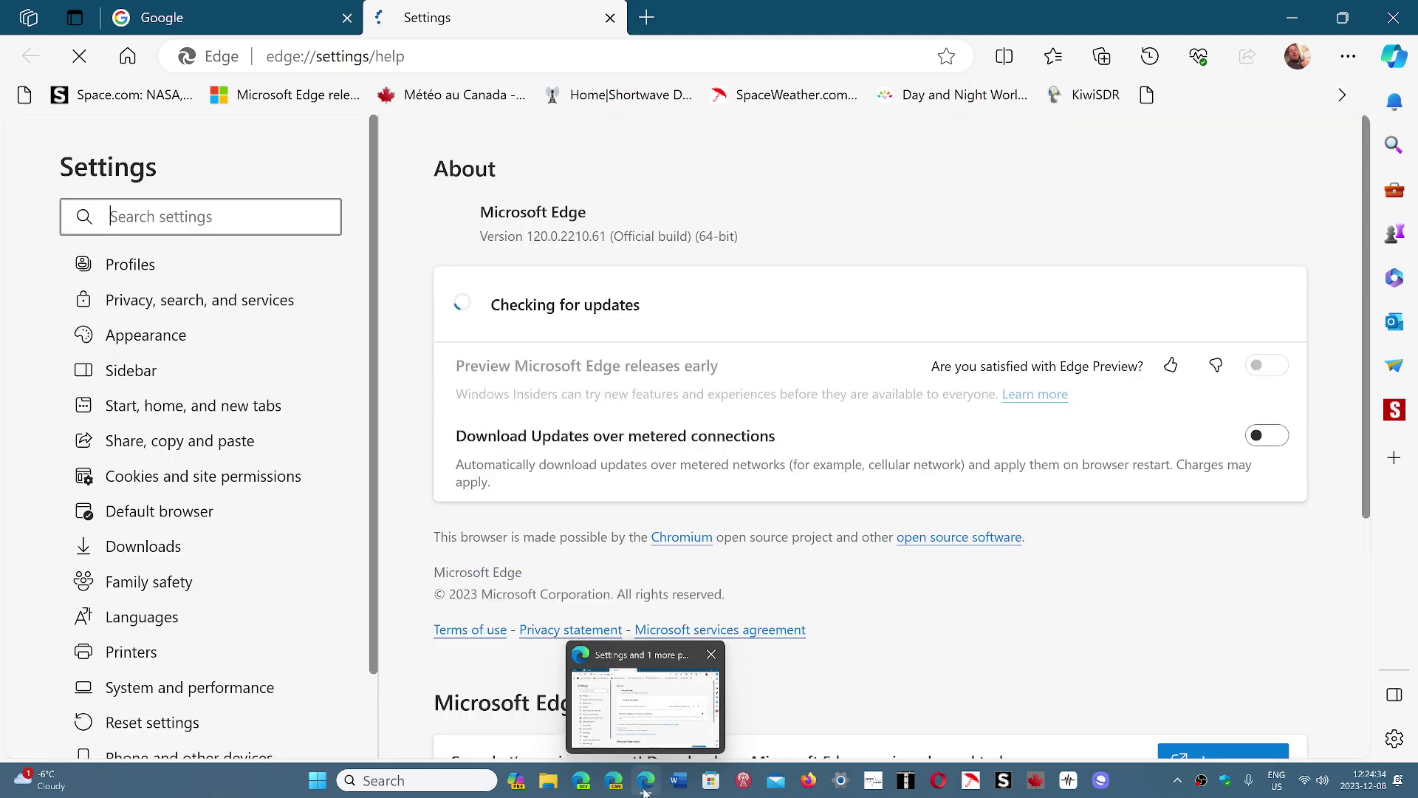
left_click(711, 655)
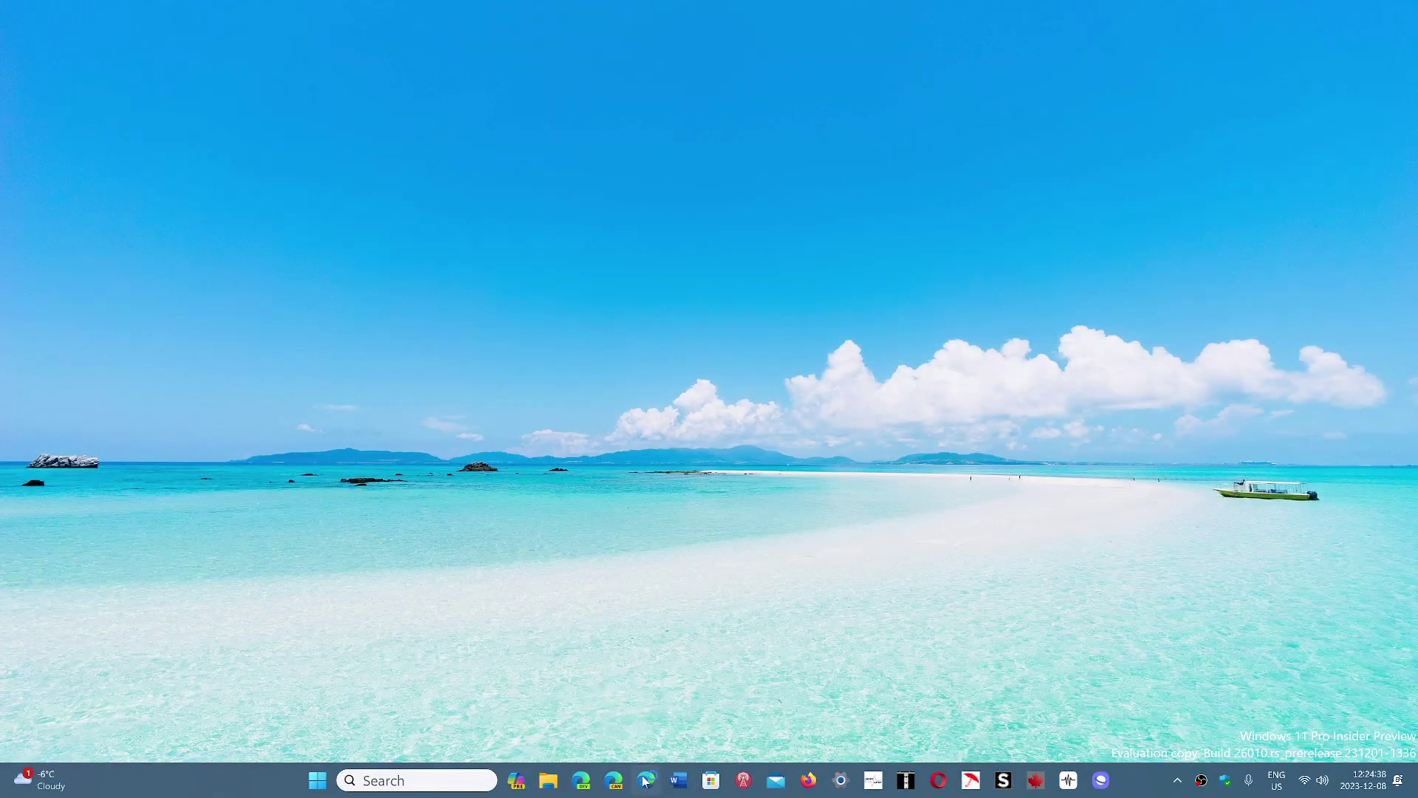
left_click(645, 780)
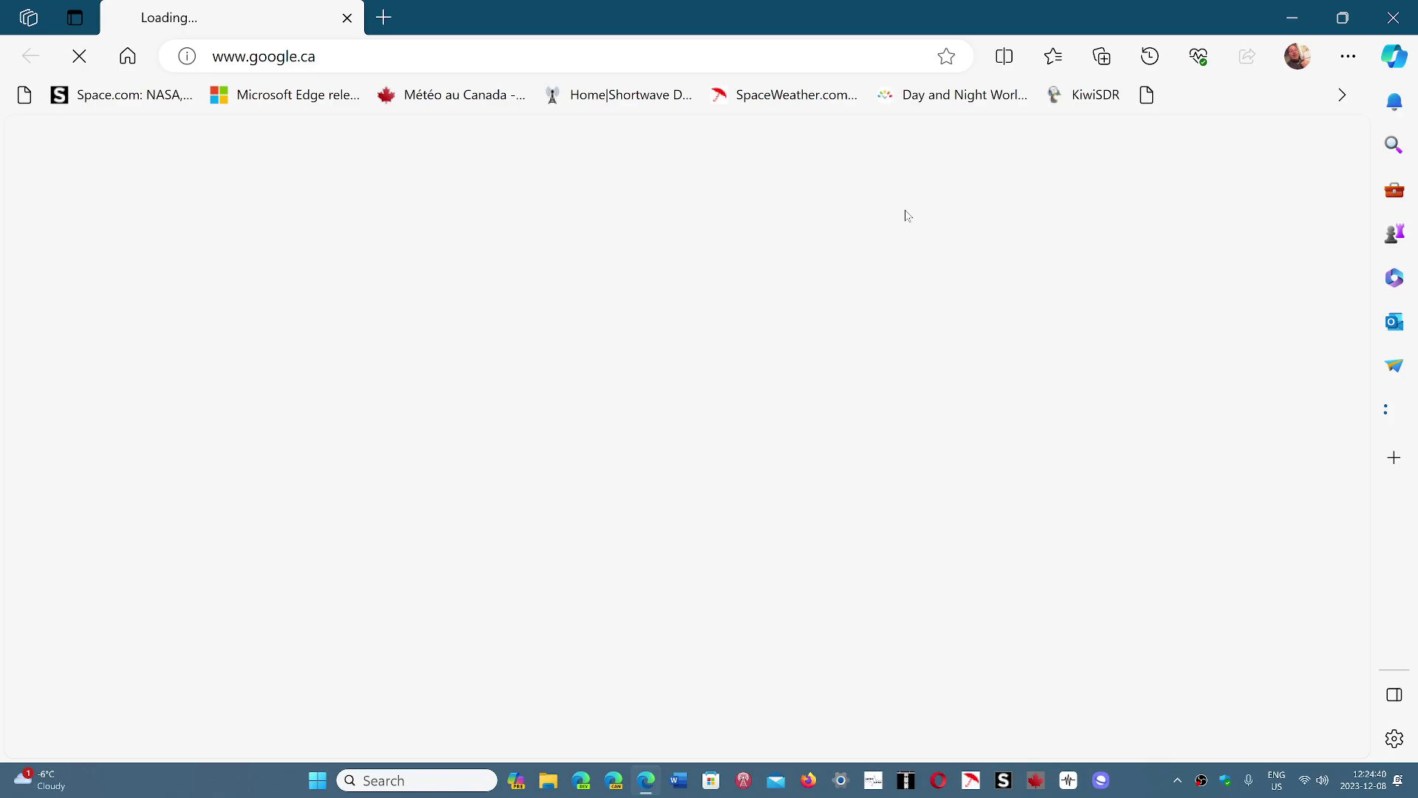
left_click(1348, 56)
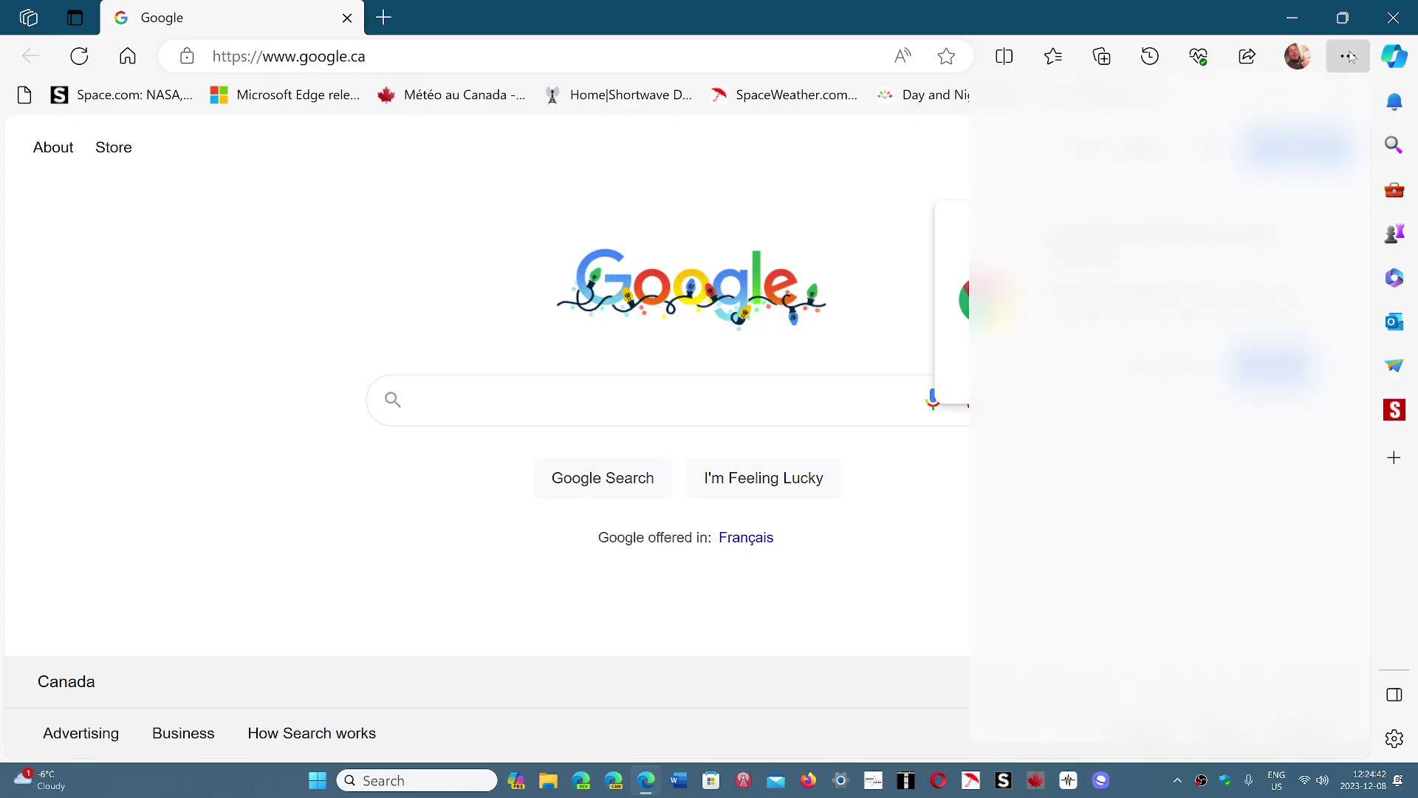
mouse_move(1075, 682)
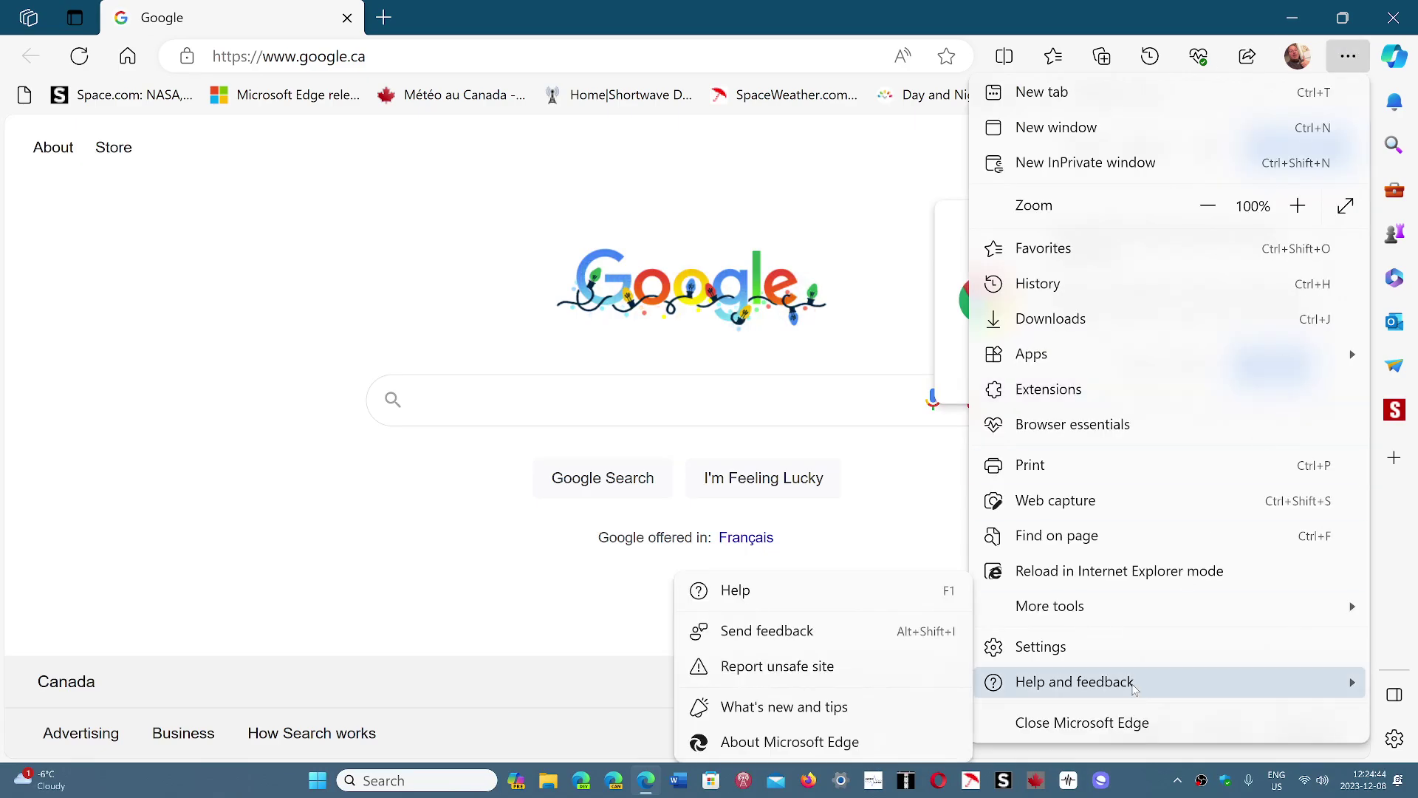
Reopen About Microsoft Edge, review the 'Preview Microsoft Edge releases early' toggle, and close Edge.
left_click(789, 742)
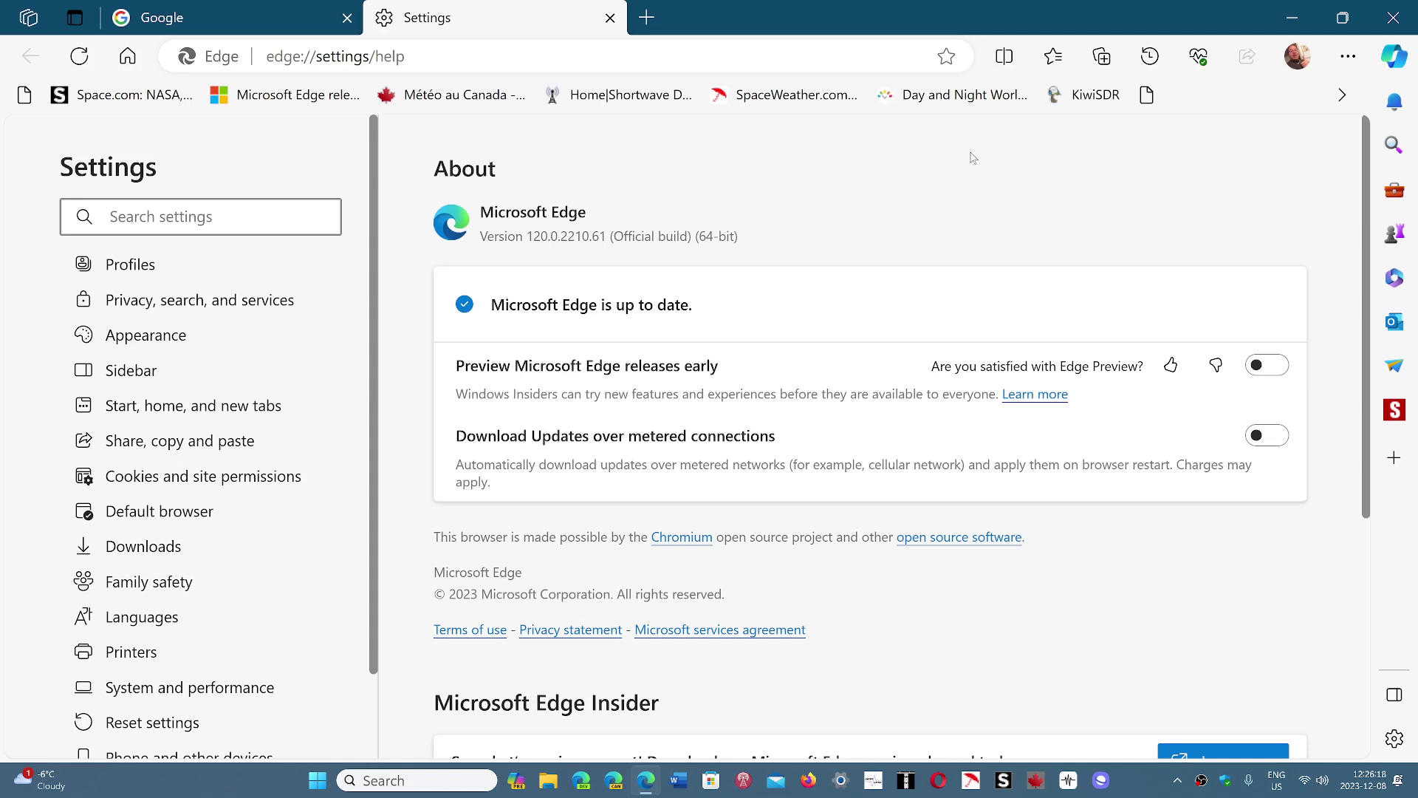
left_click(1394, 17)
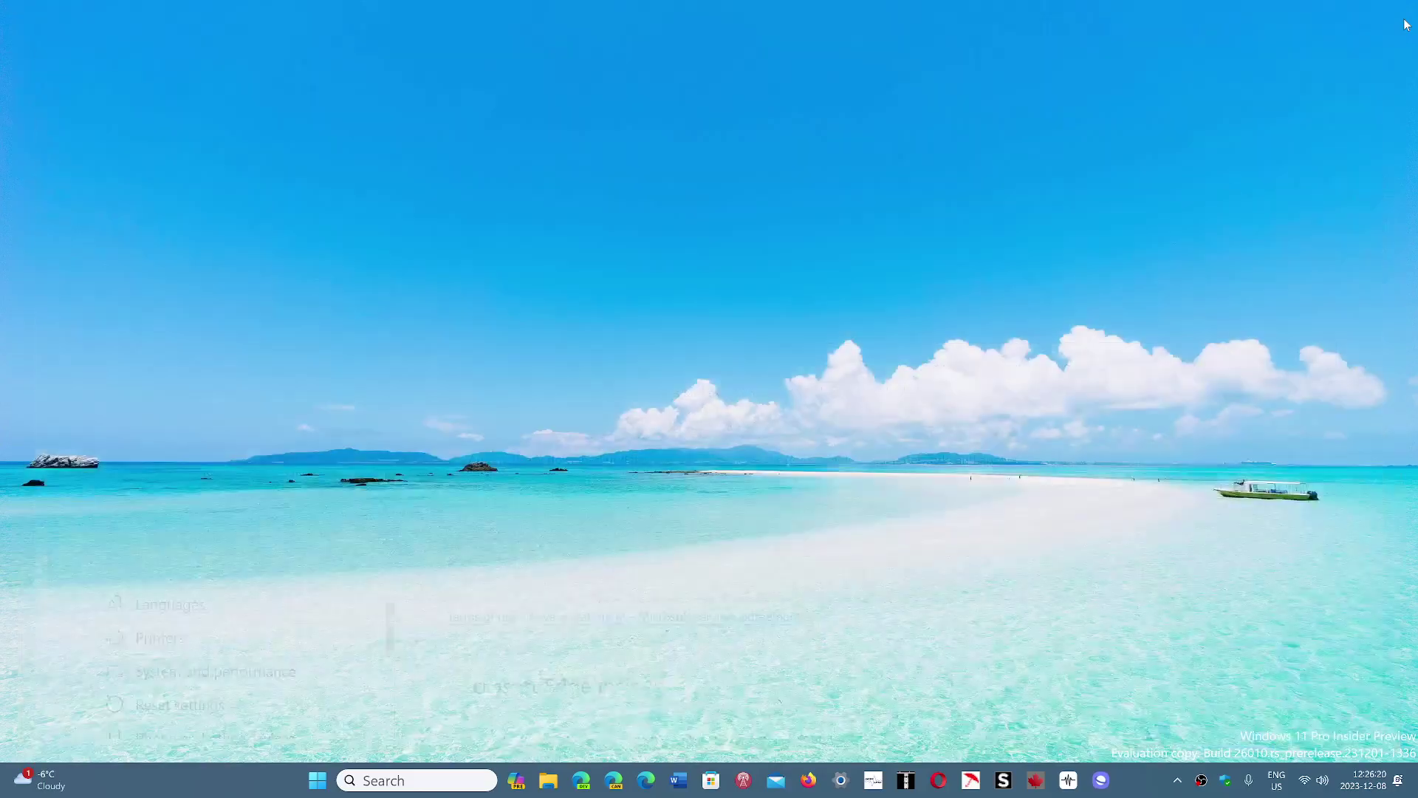